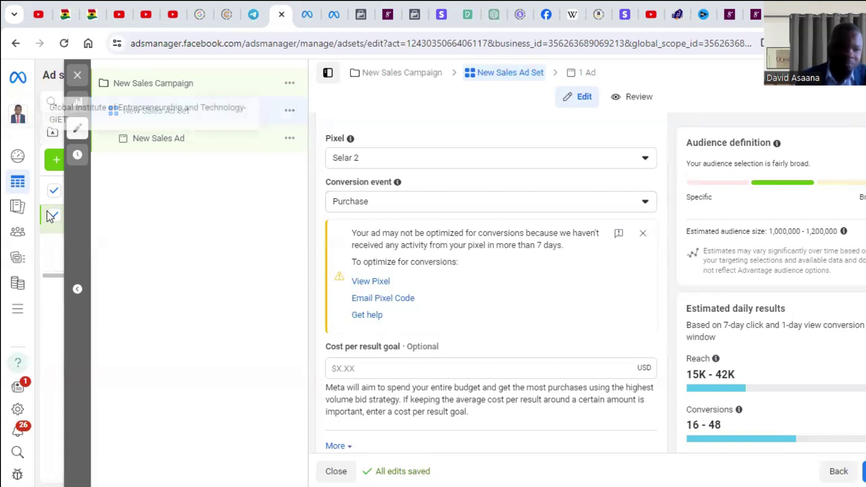
Open Events Manager in a new browser tab from the Ads Manager tools and switch to it
mouse_move(9, 233)
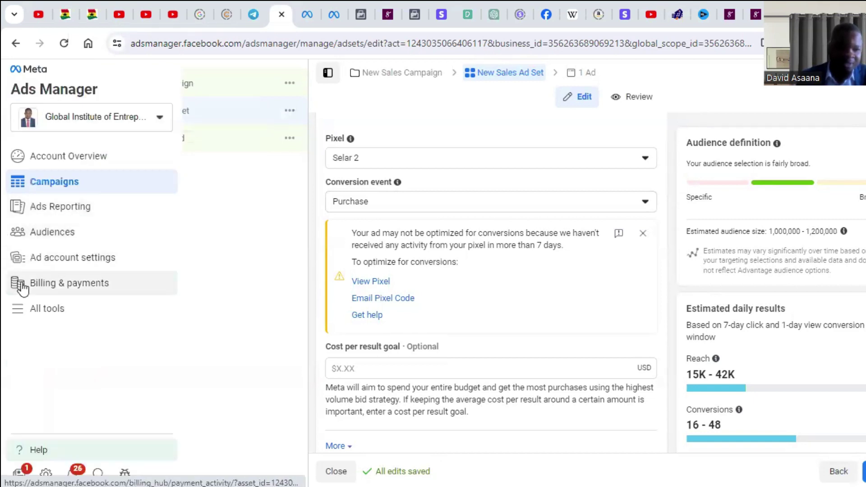
click(49, 314)
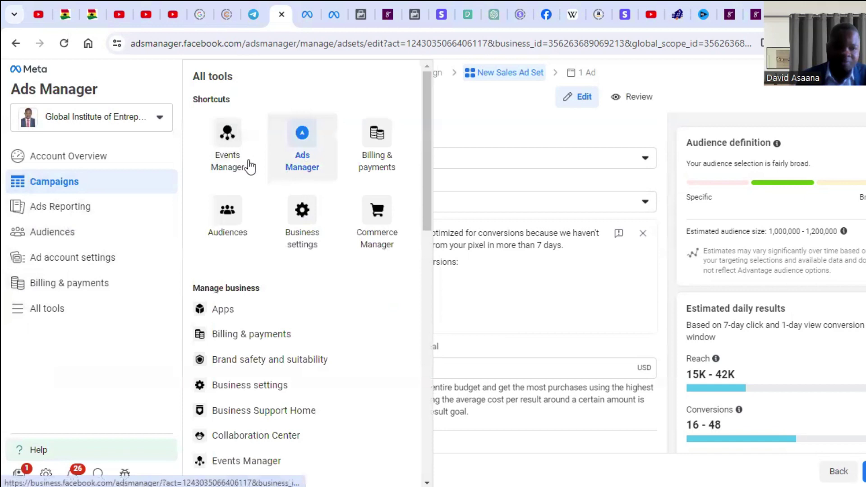
right_click(231, 159)
click(290, 165)
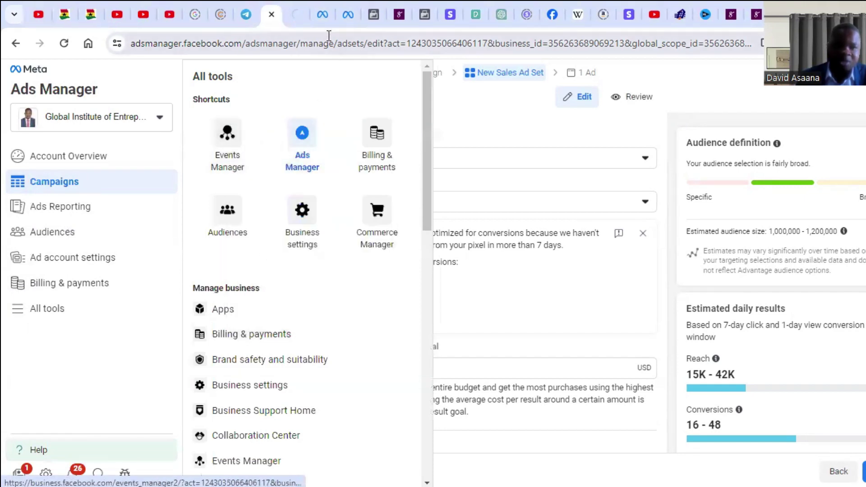
click(298, 9)
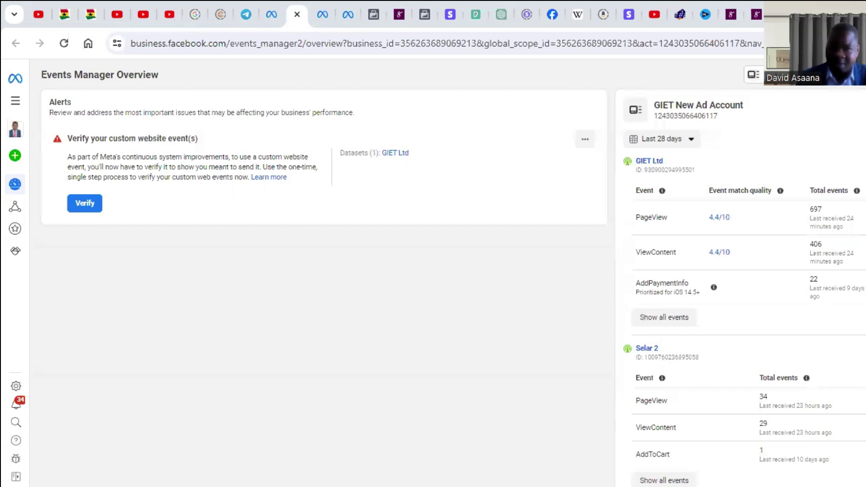
Open the Selar 2 dataset among the data sources and review its overview of active events
mouse_move(23, 224)
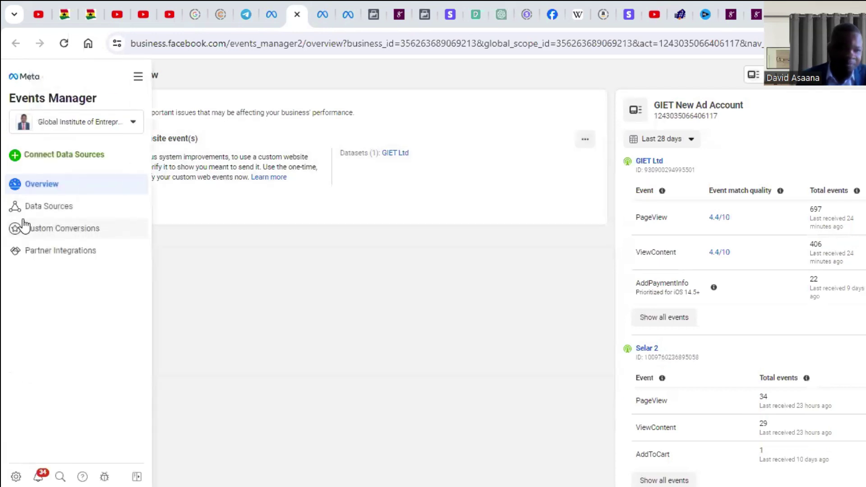
click(57, 212)
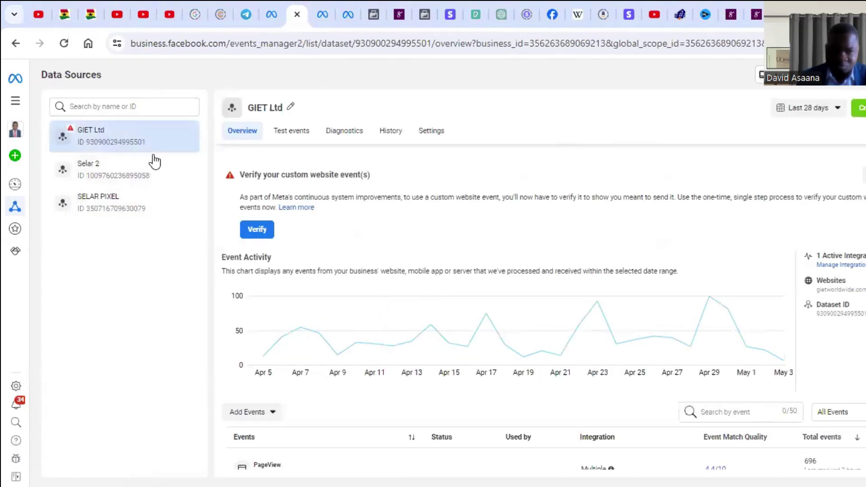
click(127, 173)
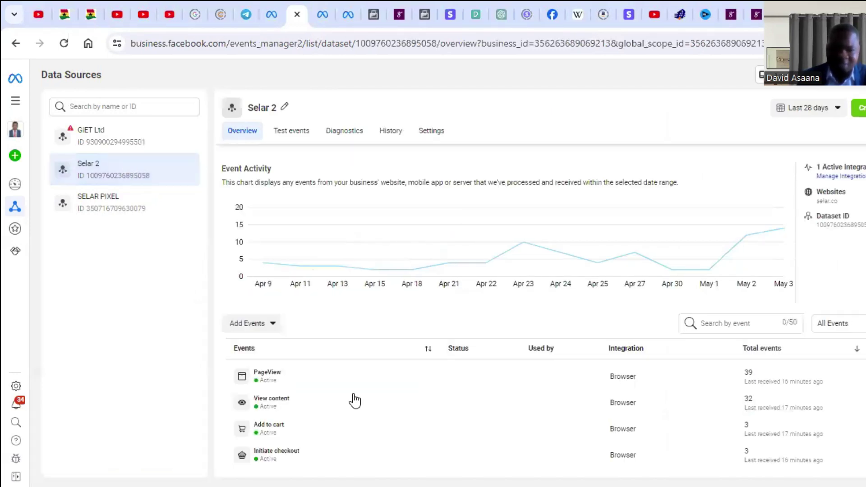
scroll(361, 427, down, 1)
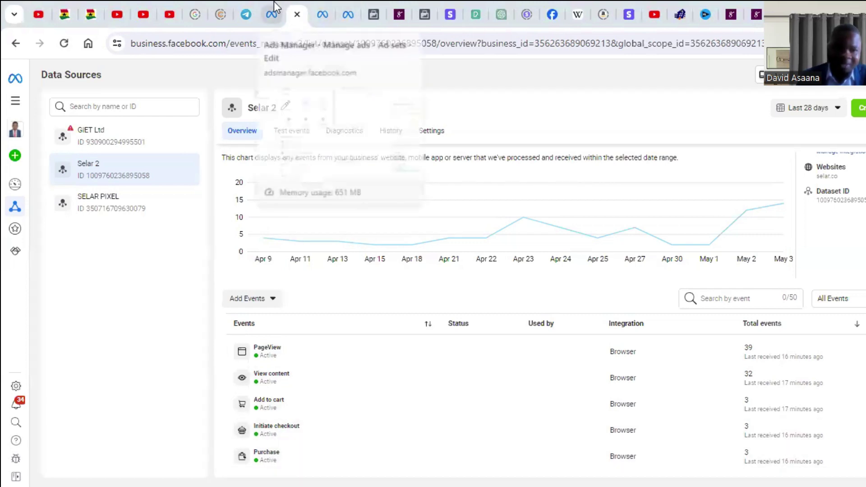
Compare the ad set's pixel and conversion event settings with the Selar 2 event activity in Events Manager
key(ctrl+shift+Tab)
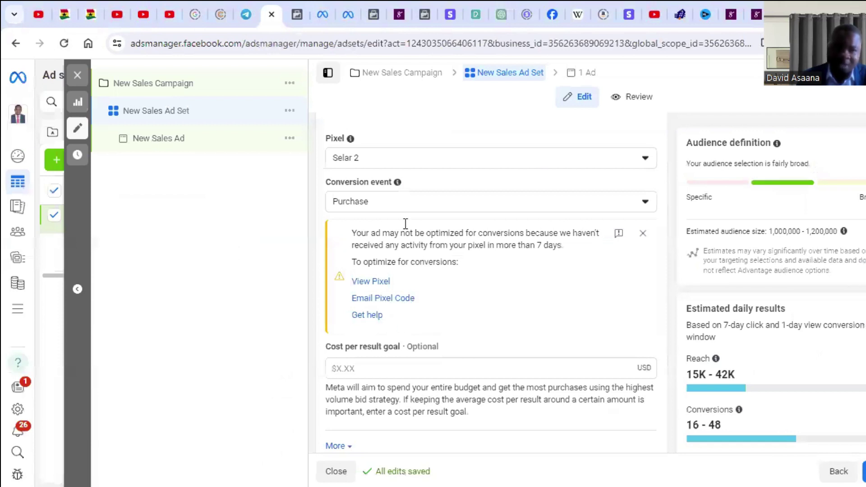
key(ctrl+Tab)
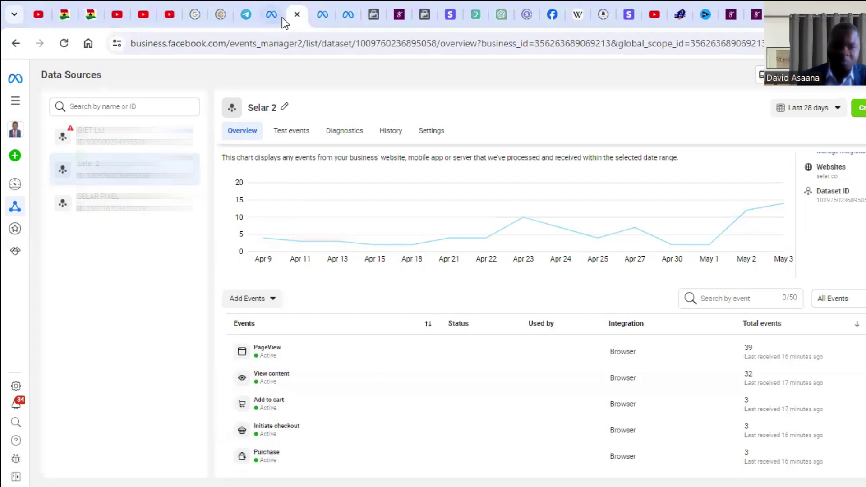
click(270, 11)
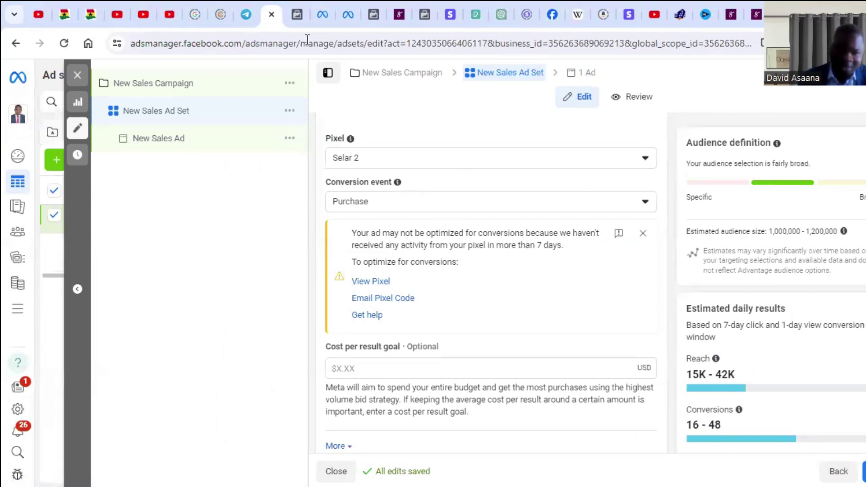
click(301, 11)
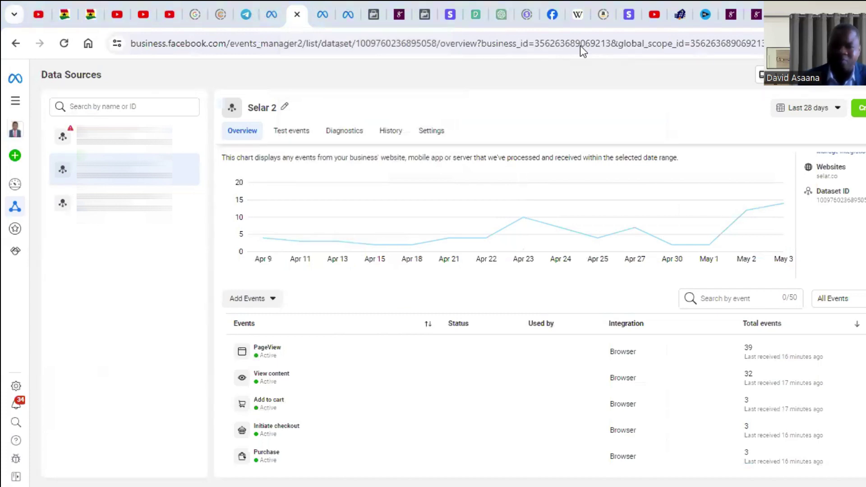
click(294, 130)
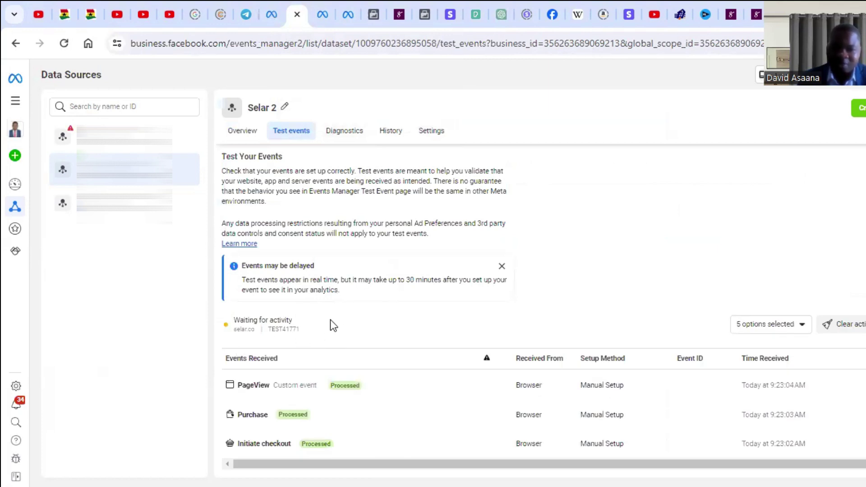
click(759, 6)
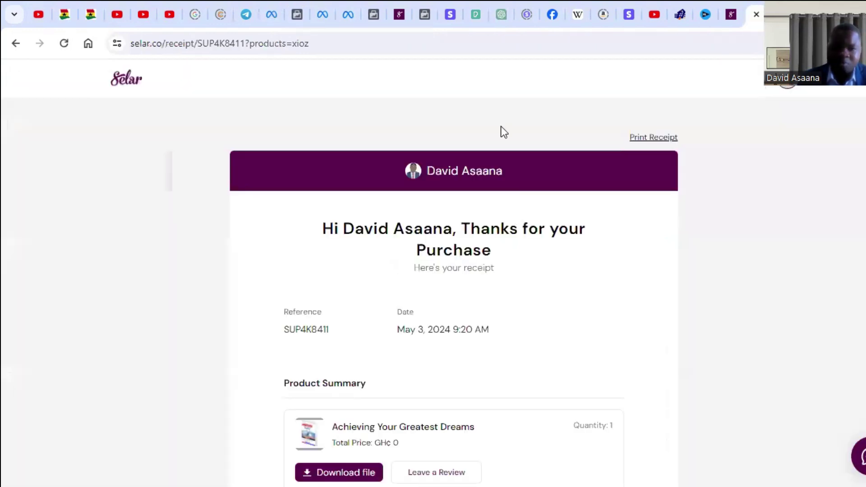
click(731, 14)
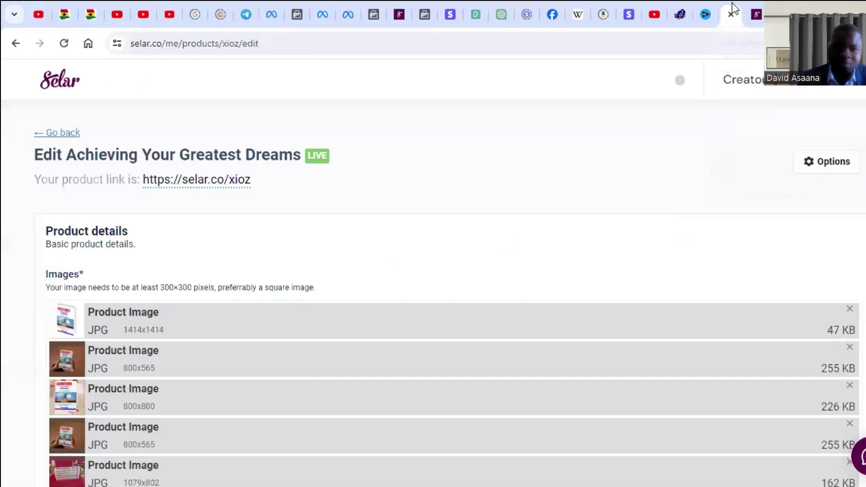
right_click(197, 181)
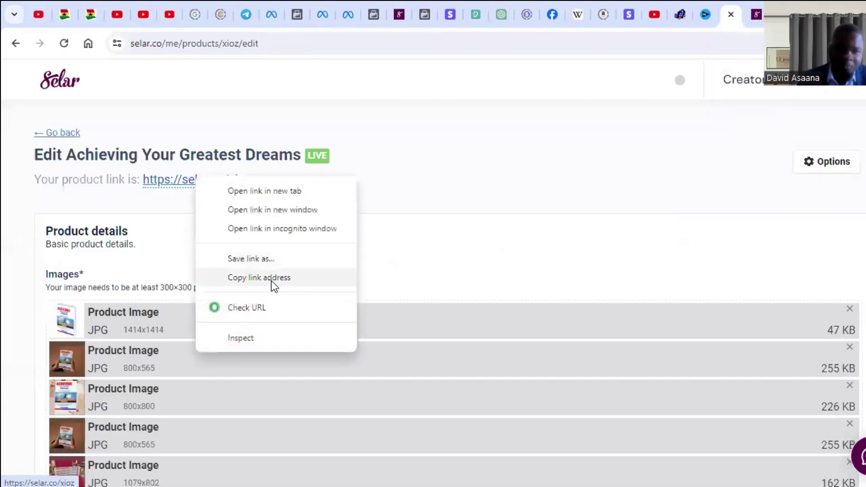
click(271, 277)
Return to the Selar 2 test events in Events Manager, review them and clear the recorded session activity
click(275, 9)
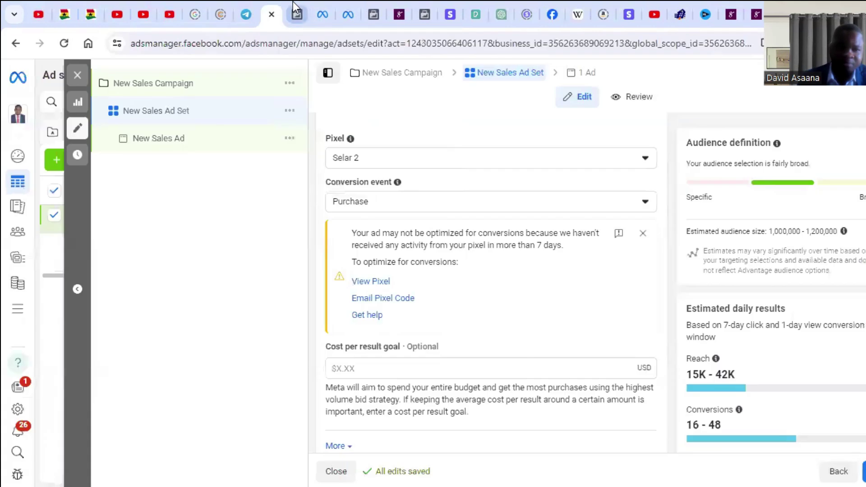
click(296, 7)
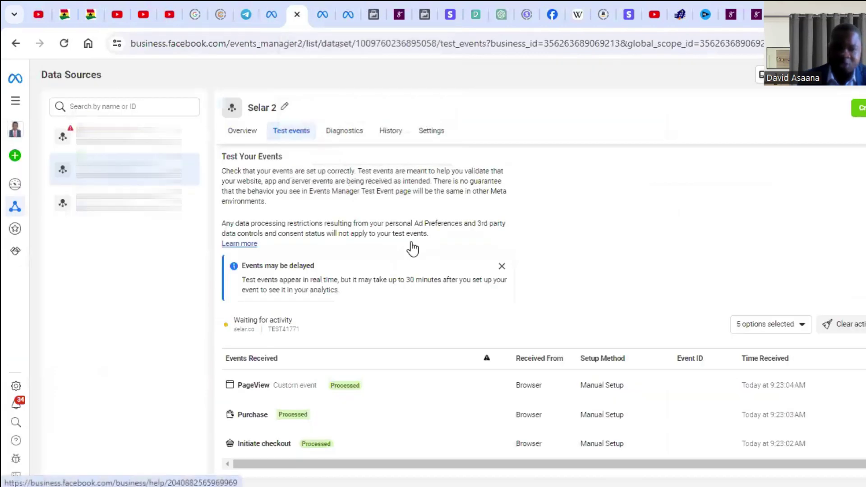
scroll(348, 332, down, 3)
scroll(347, 332, up, 3)
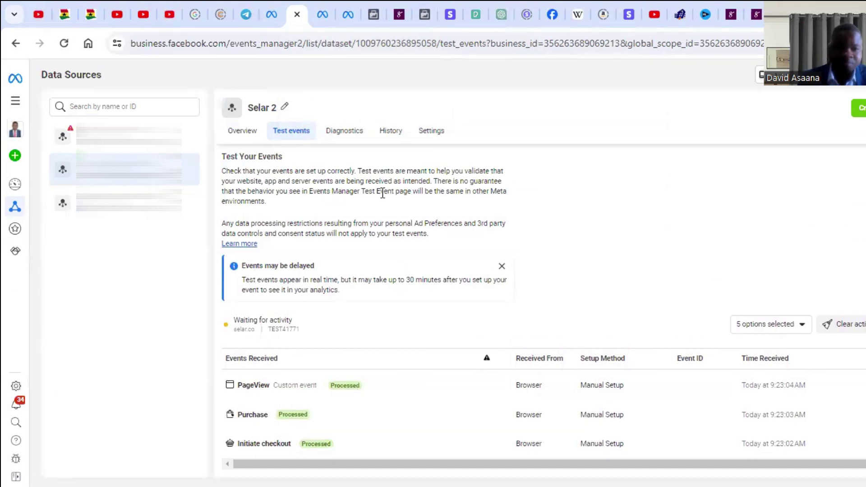
scroll(351, 207, down, 3)
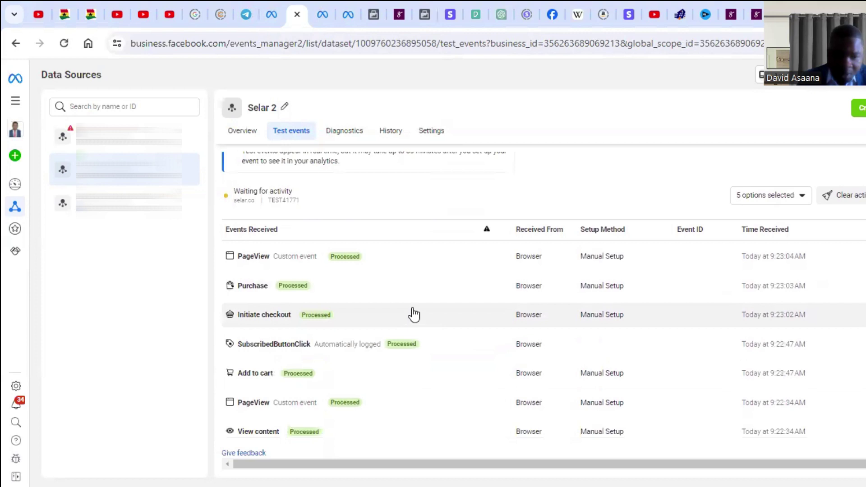
scroll(409, 316, up, 3)
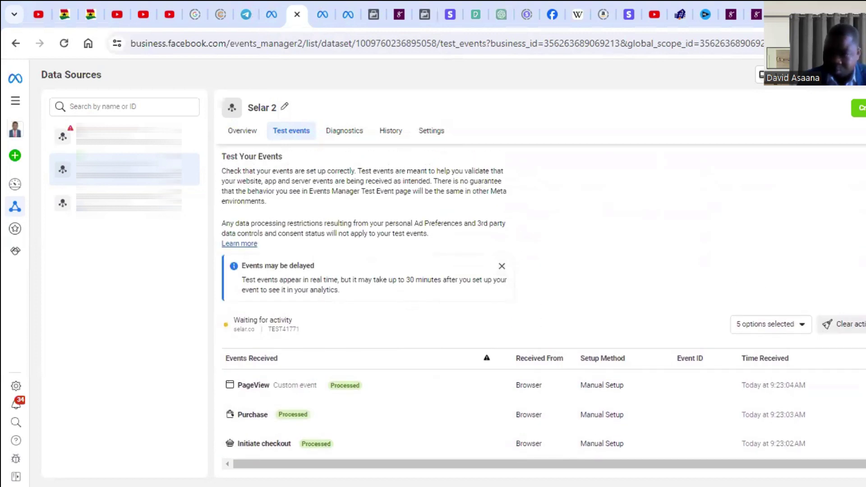
click(851, 334)
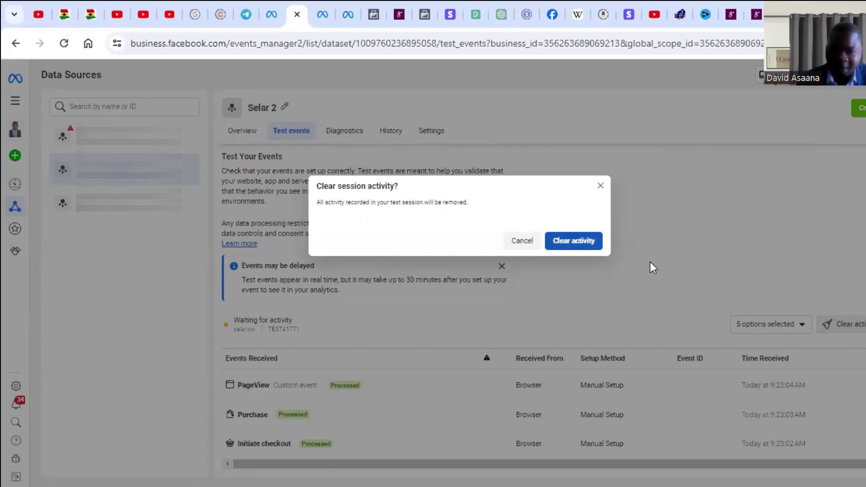
click(570, 244)
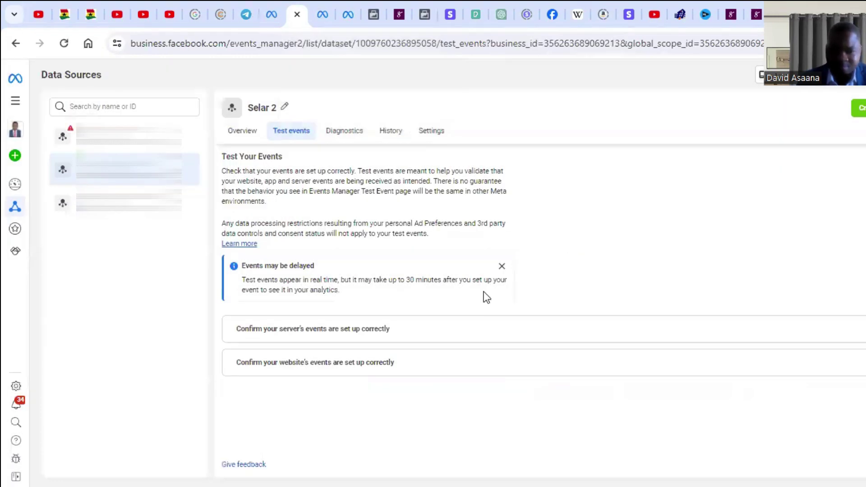
scroll(398, 420, down, 1)
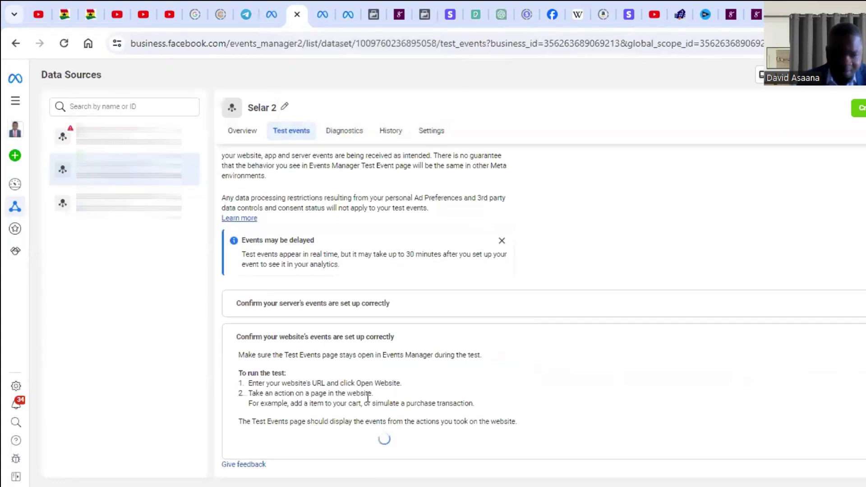
scroll(411, 439, down, 1)
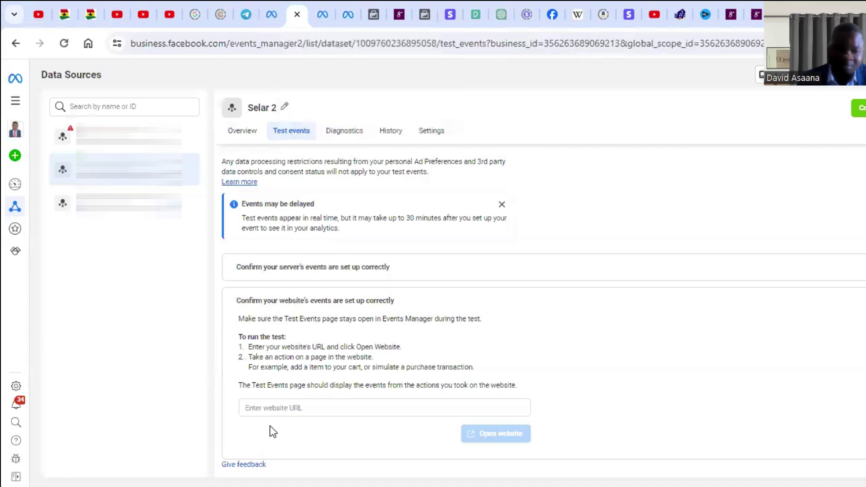
right_click(285, 407)
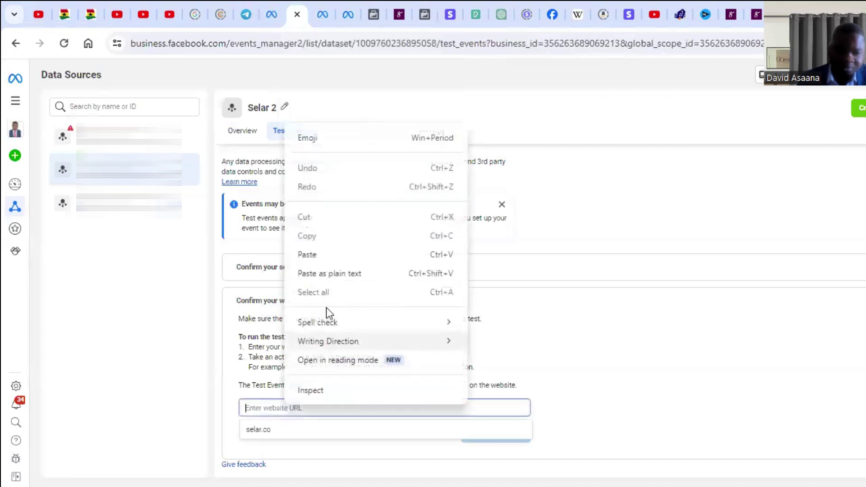
click(326, 257)
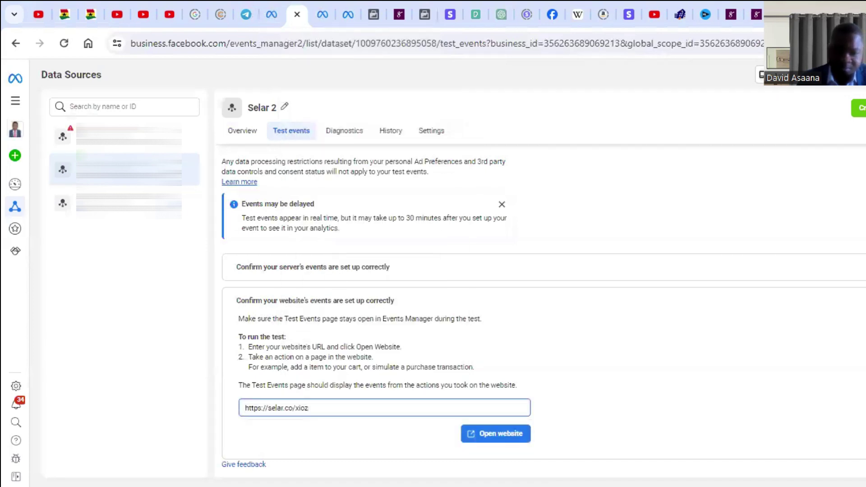
click(500, 434)
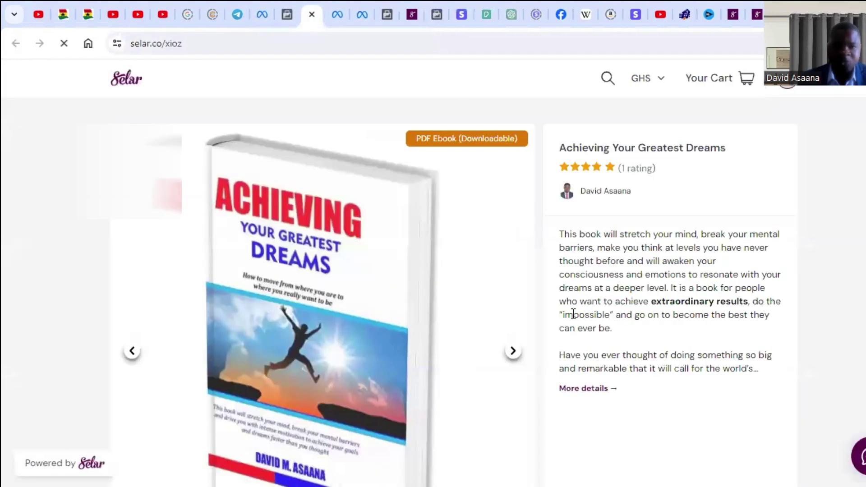
Get the free ebook Achieving Your Greatest Dreams and complete its checkout as a test purchase
scroll(684, 360, down, 5)
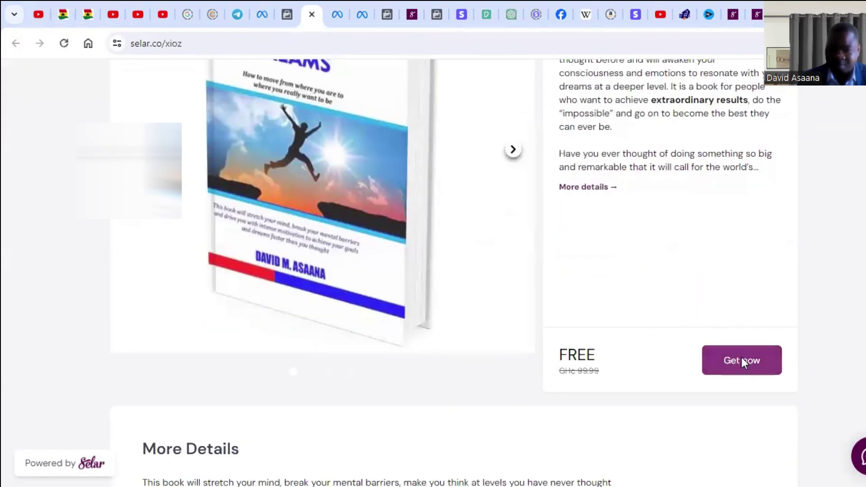
click(742, 360)
key(Escape)
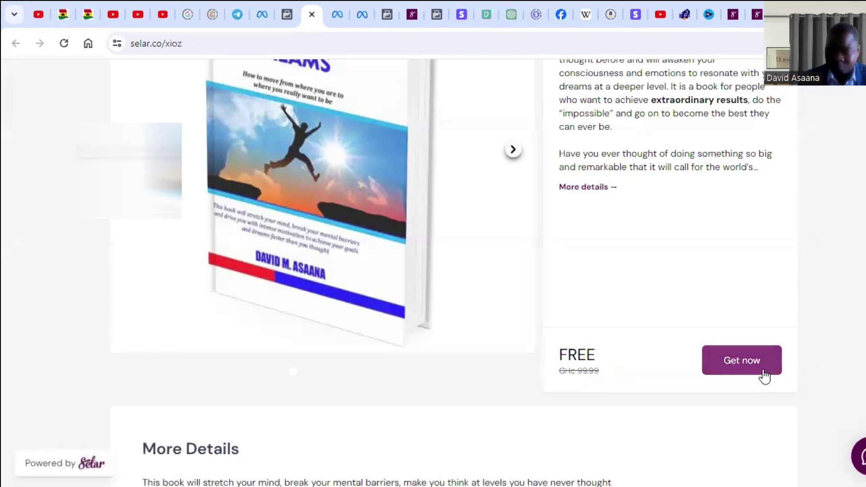
click(744, 366)
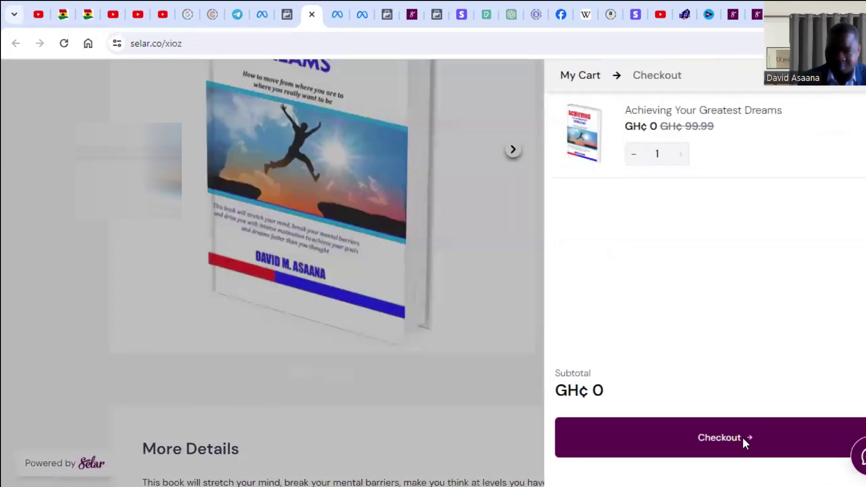
click(745, 438)
click(749, 377)
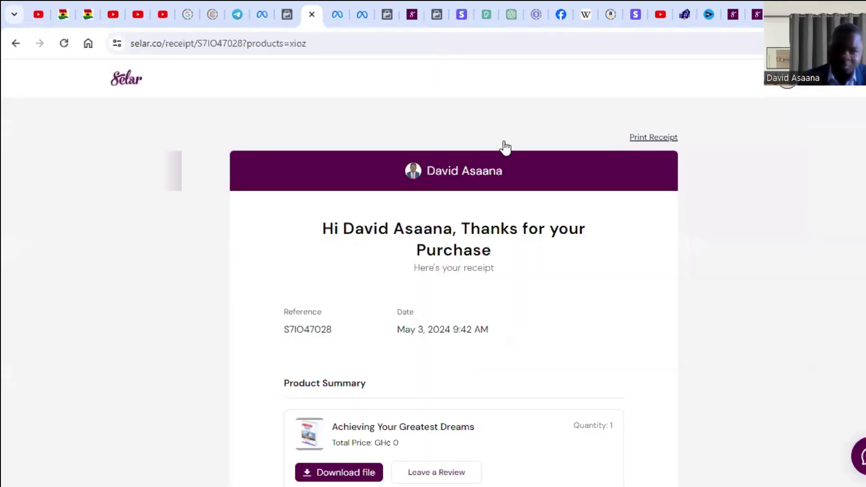
Return to the Selar 2 test events and examine the events received from the test purchase
click(285, 8)
scroll(439, 305, down, 1)
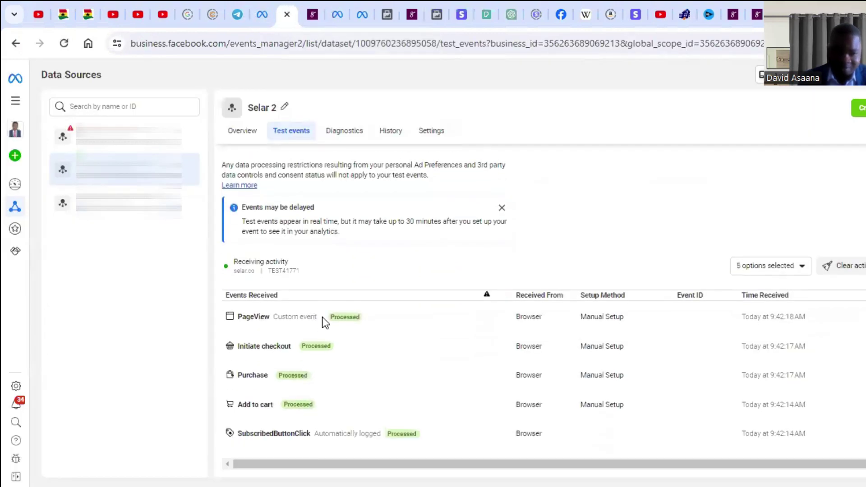
scroll(307, 243, down, 2)
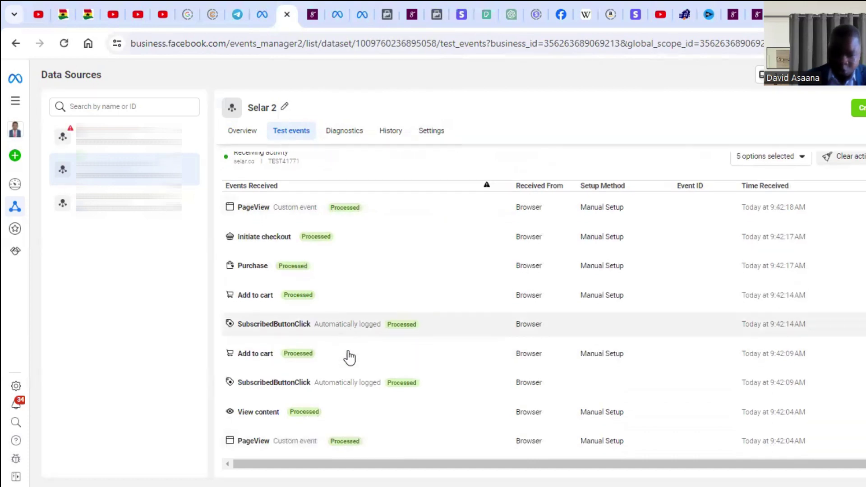
scroll(334, 368, down, 1)
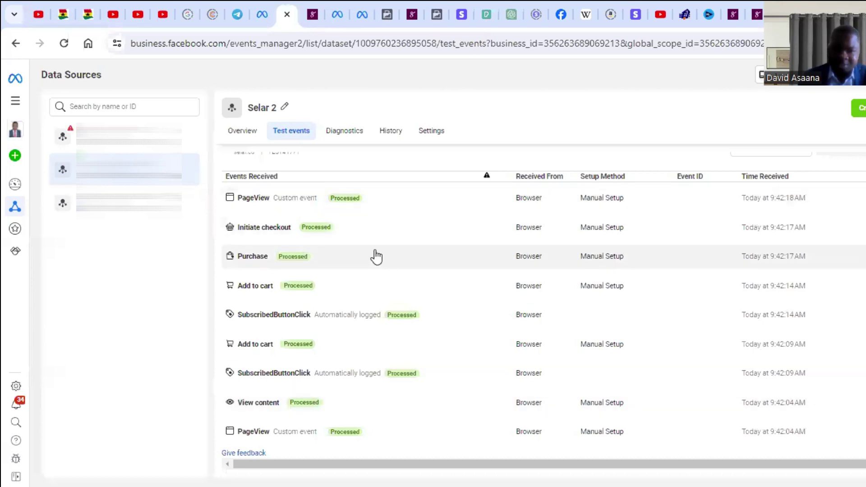
Check the pixel and conversion event of the New Sales Ad Set in Ads Manager, and return to the Selar 2 test events
click(261, 13)
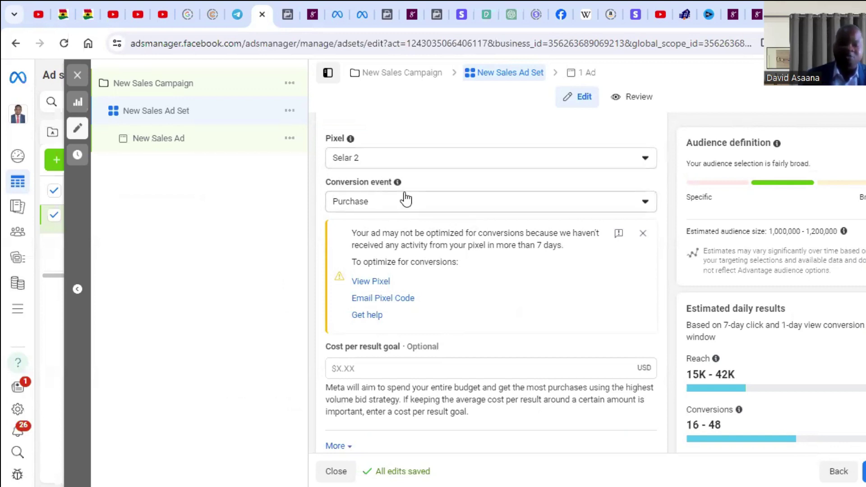
click(289, 7)
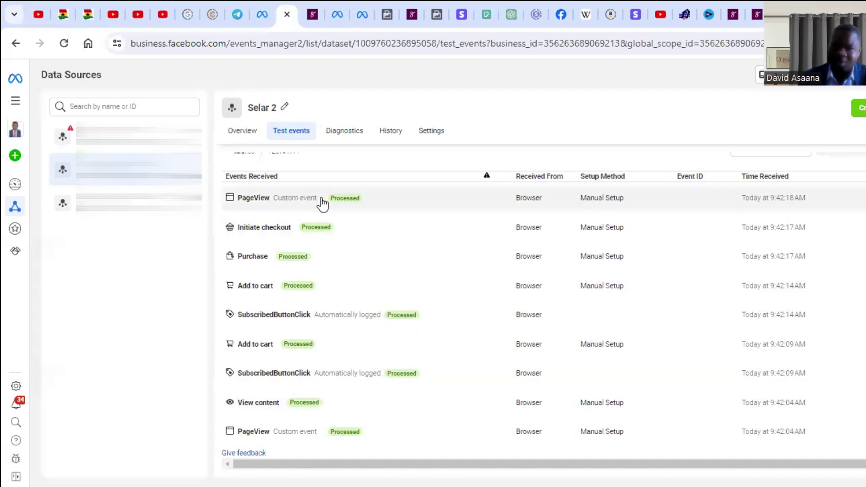
scroll(315, 203, up, 2)
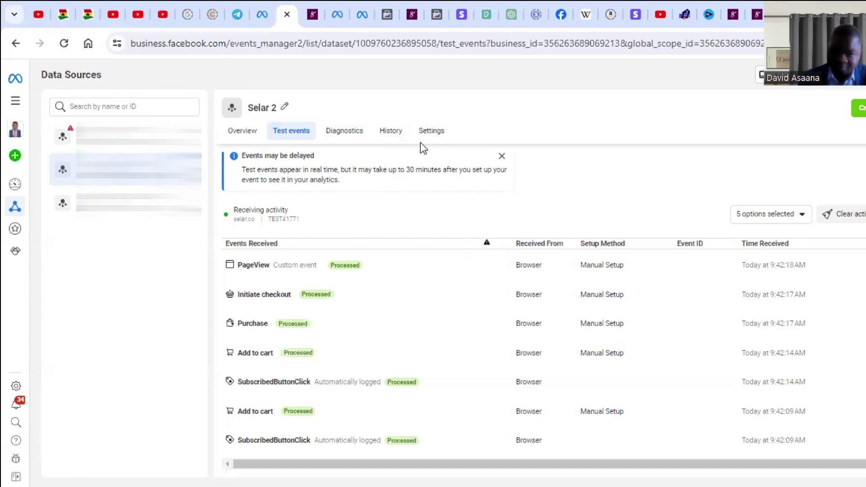
Open the Event Setup Tool from the event setup section of the Selar 2 dataset's settings
click(430, 132)
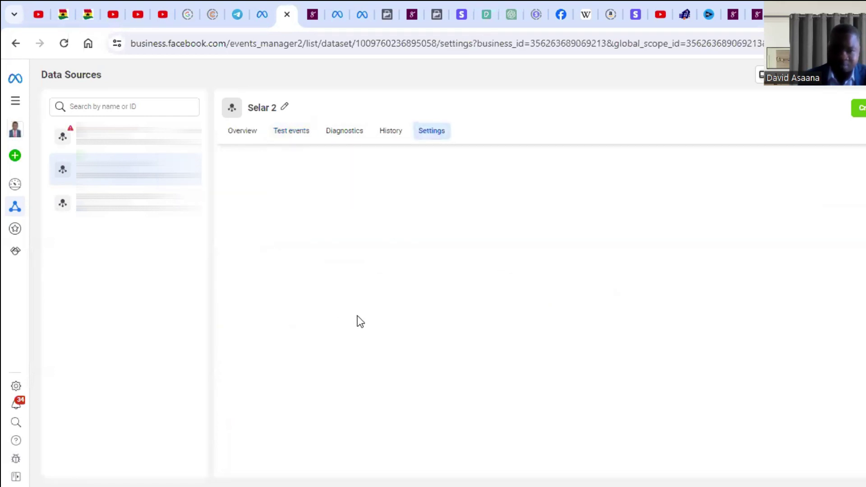
scroll(273, 357, down, 3)
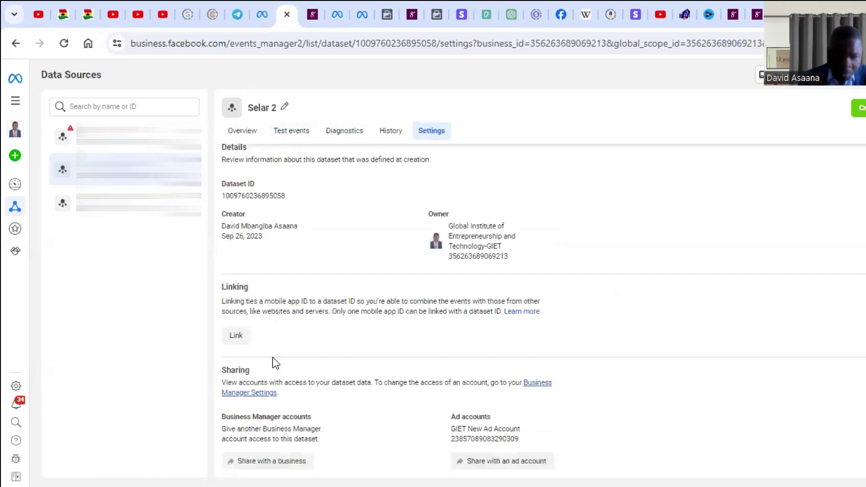
scroll(316, 293, down, 3)
scroll(283, 271, down, 2)
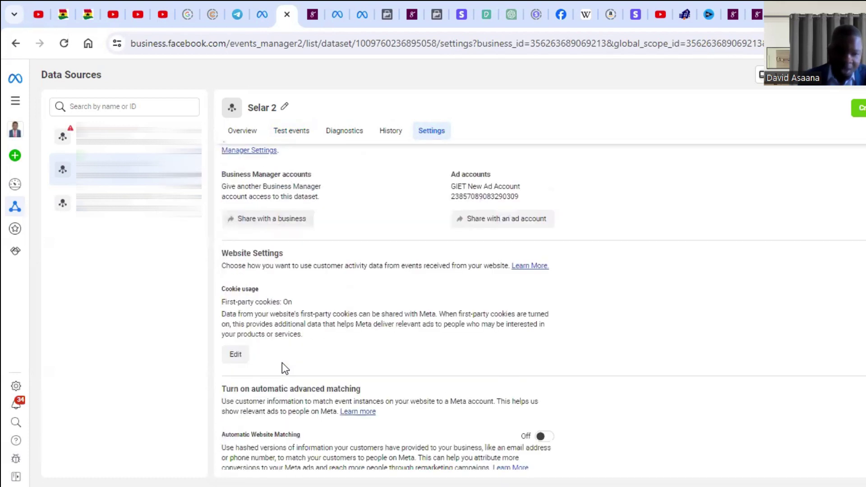
scroll(283, 272, down, 5)
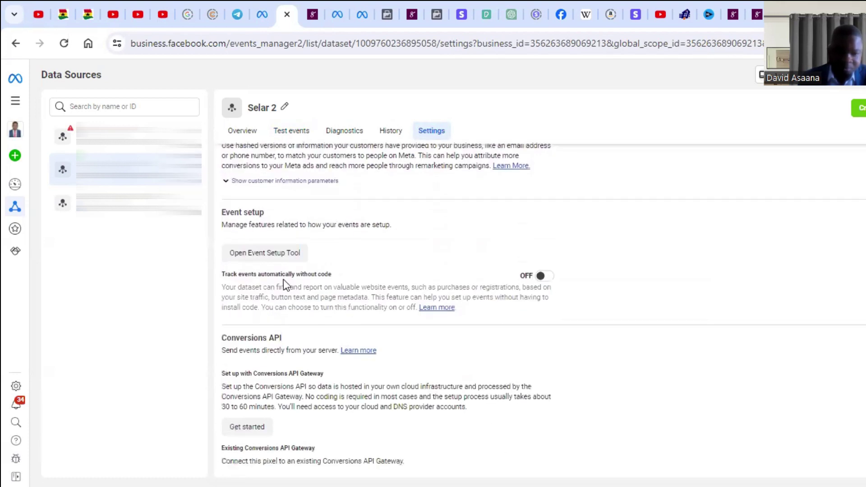
click(280, 255)
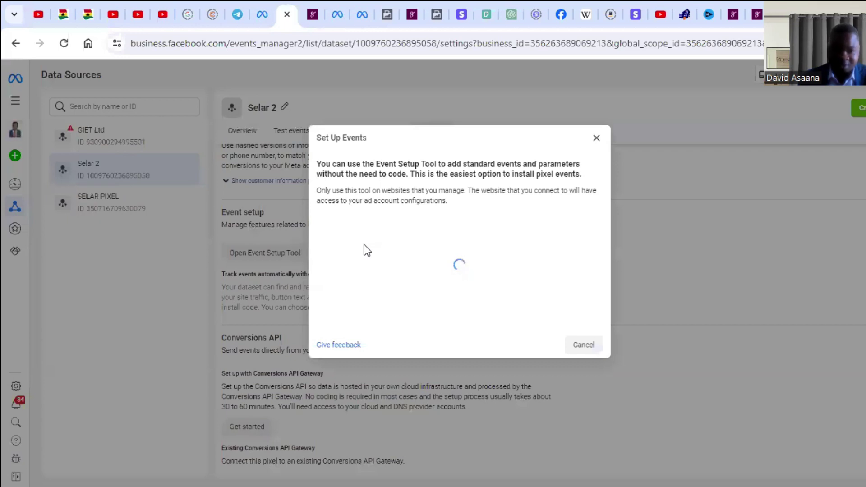
Paste the selar.co/xioz product page address as the website URL for event setup and open the website
right_click(384, 256)
scroll(409, 229, down, 1)
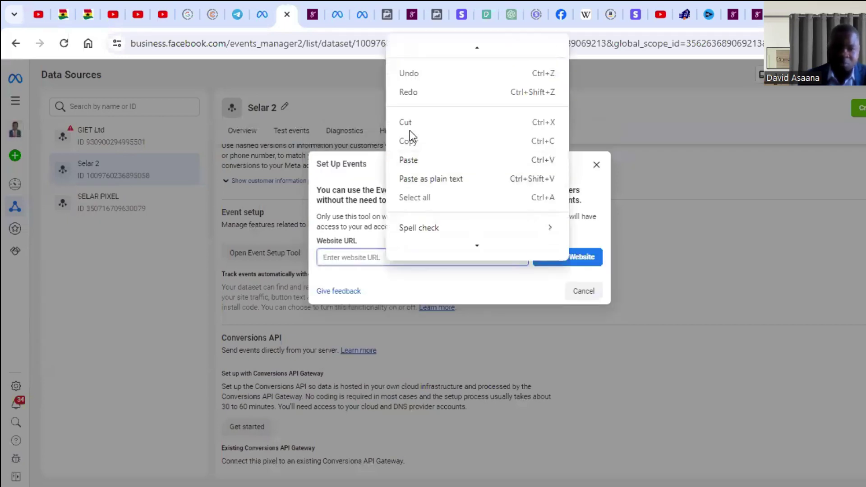
click(418, 161)
click(577, 258)
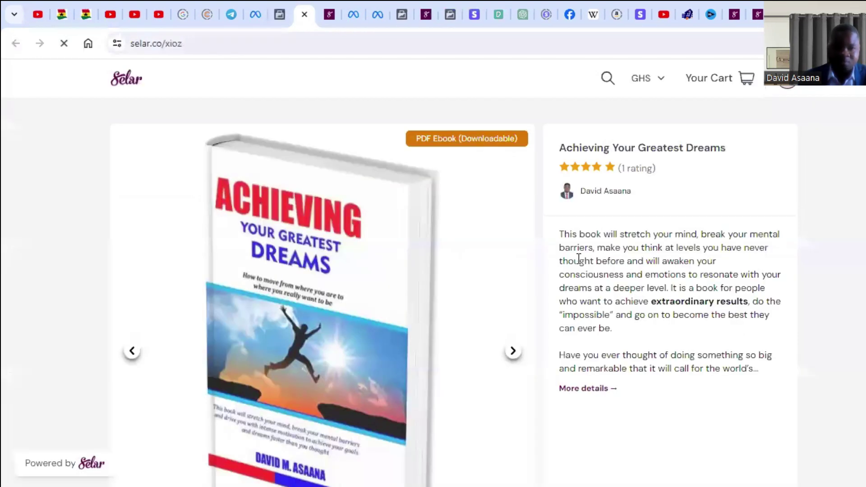
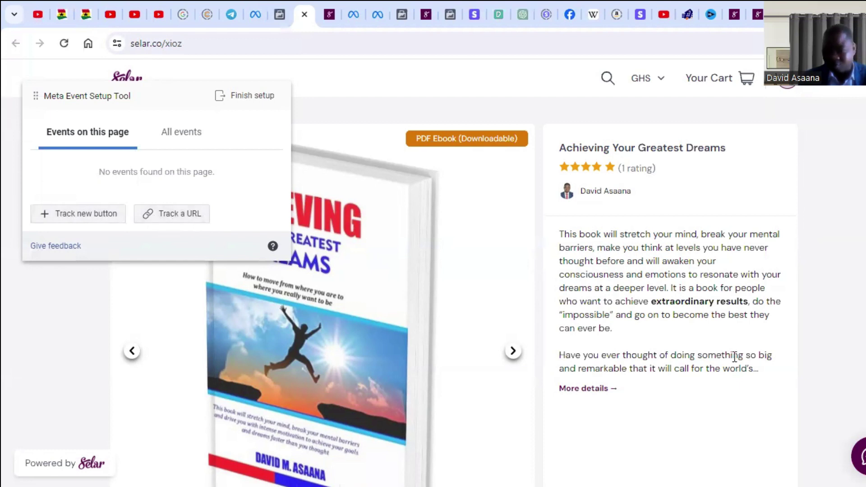
Get the free ebook Achieving Your Greatest Dreams and complete its checkout to reach the receipt page
scroll(734, 358, down, 3)
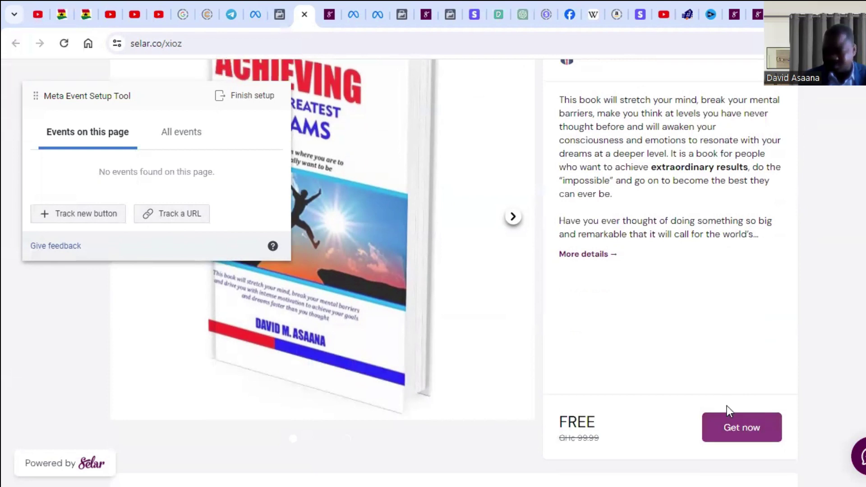
click(746, 434)
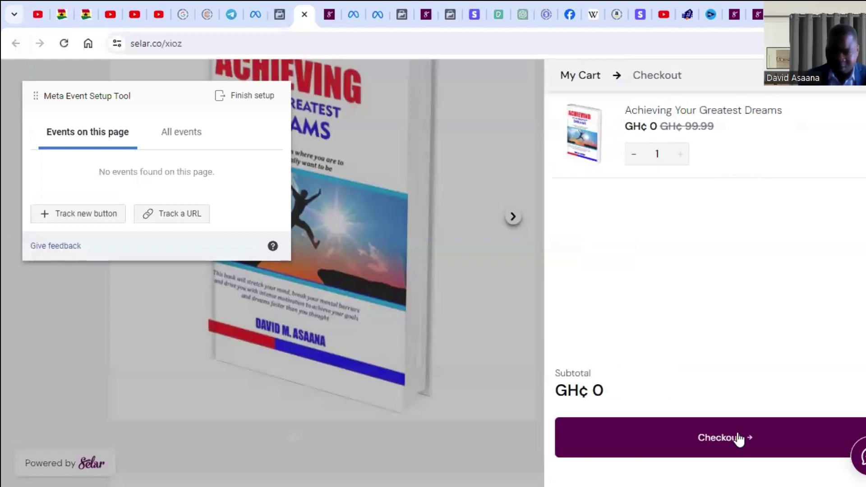
click(738, 439)
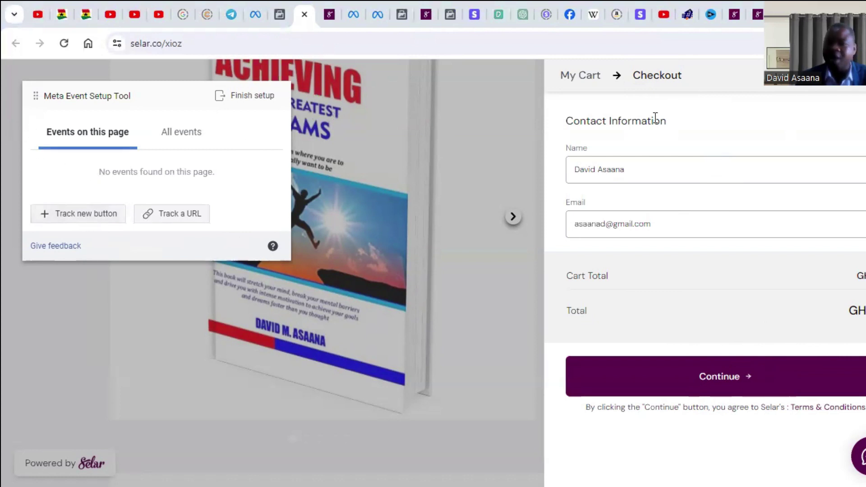
click(730, 376)
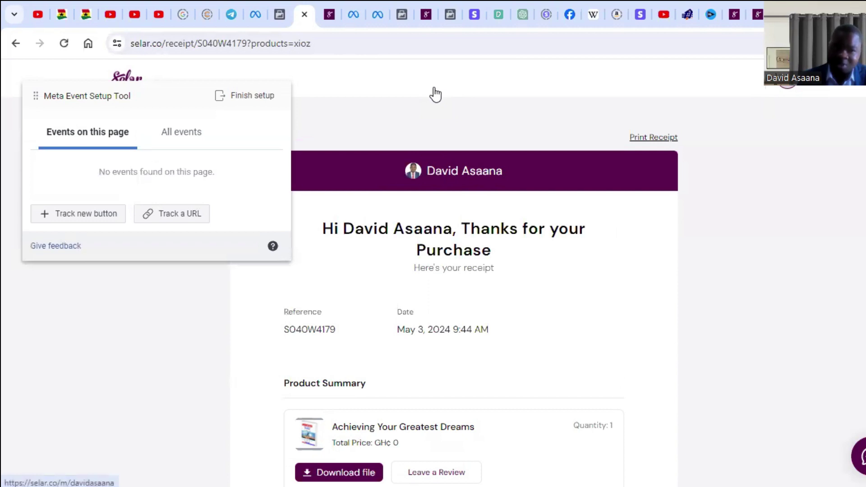
Begin tracking the receipt page's URL as a Purchase event, with the URL contains matching rule
click(180, 218)
click(215, 130)
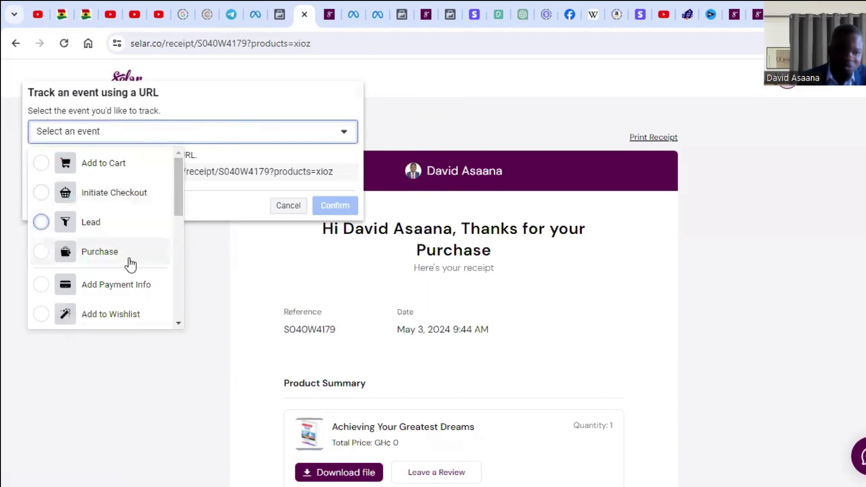
click(130, 256)
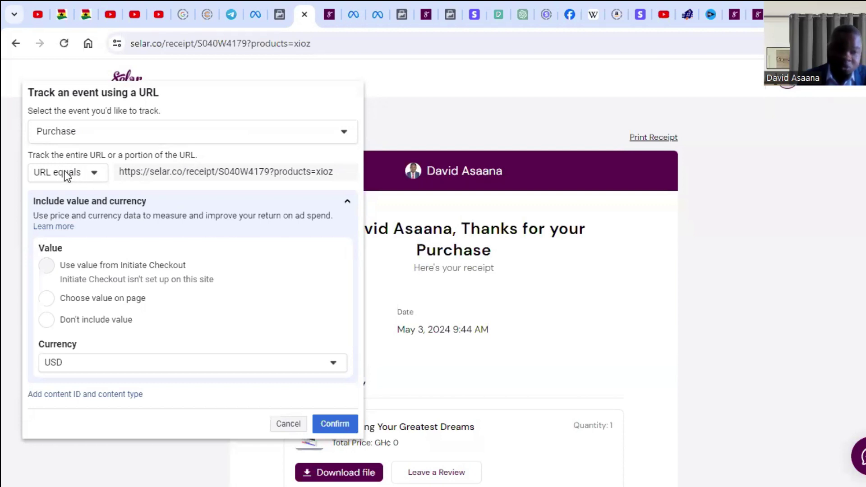
click(86, 174)
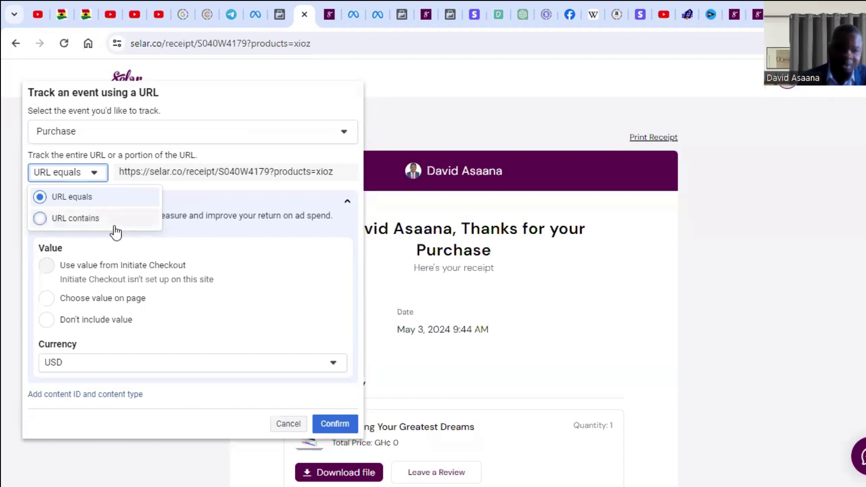
click(81, 219)
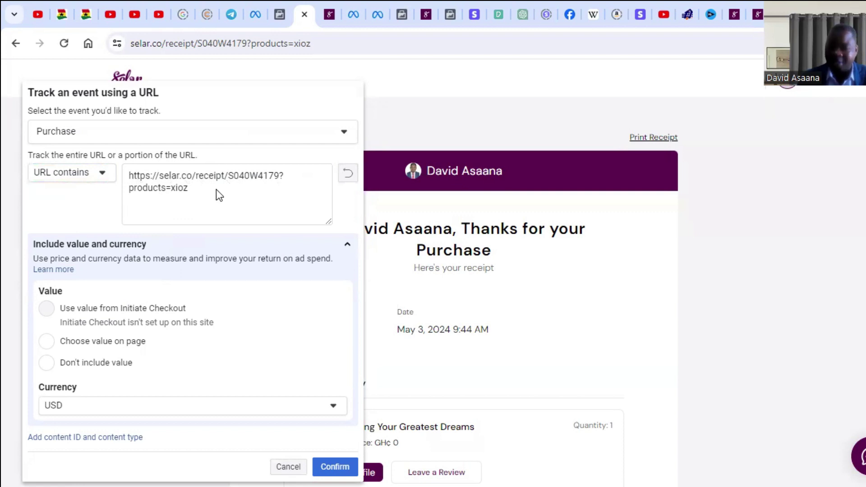
click(96, 174)
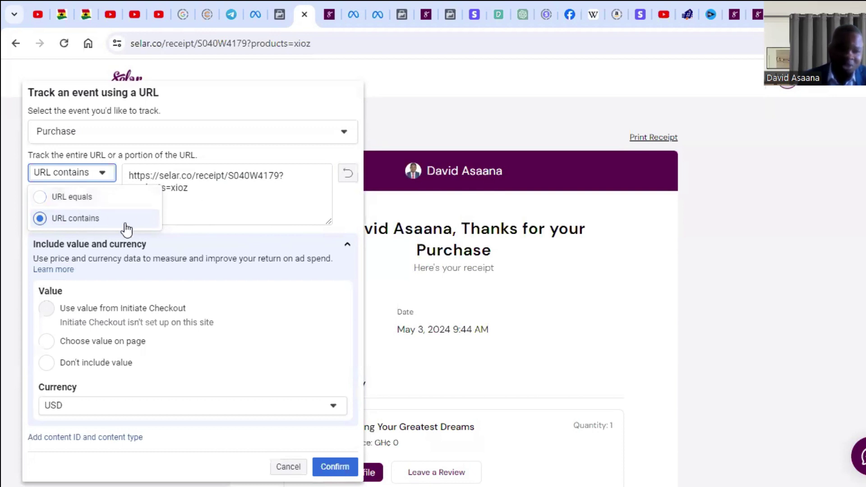
click(184, 190)
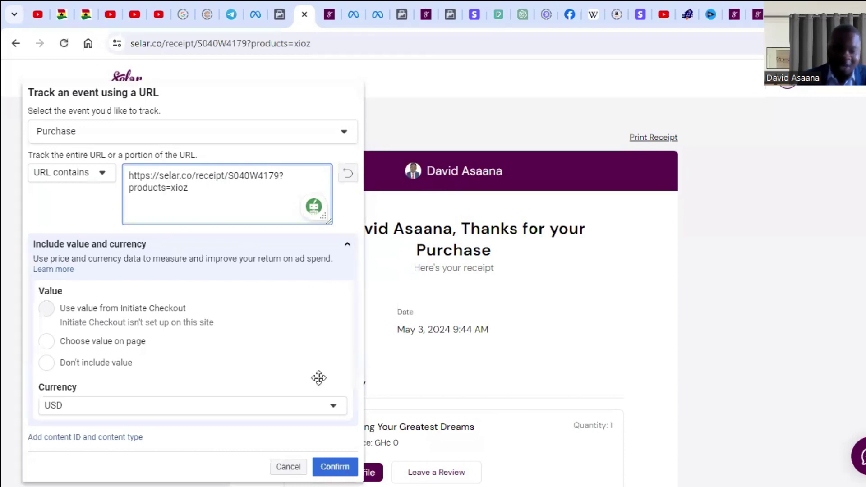
scroll(352, 397, down, 2)
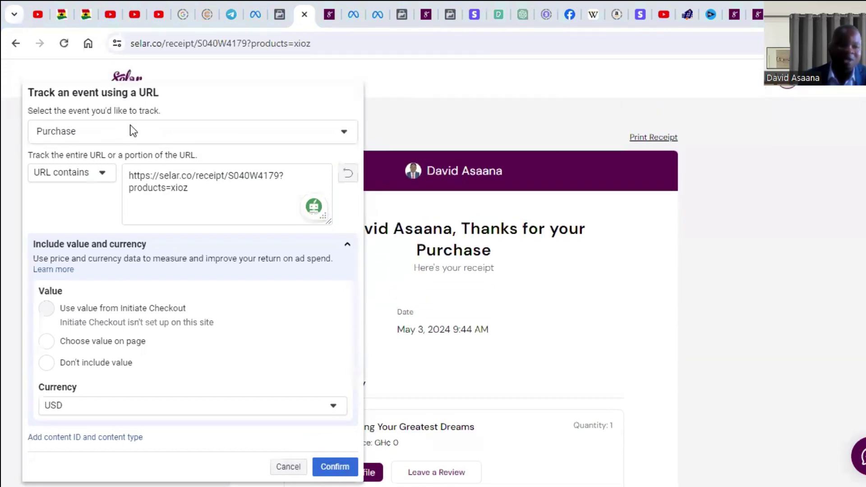
Look through the other event types available for URL tracking and cancel the unsaved Purchase event
click(131, 131)
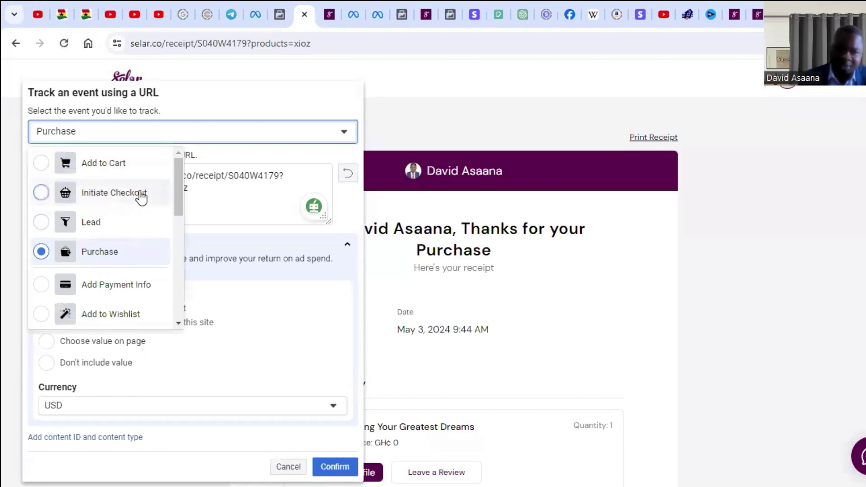
scroll(118, 293, down, 2)
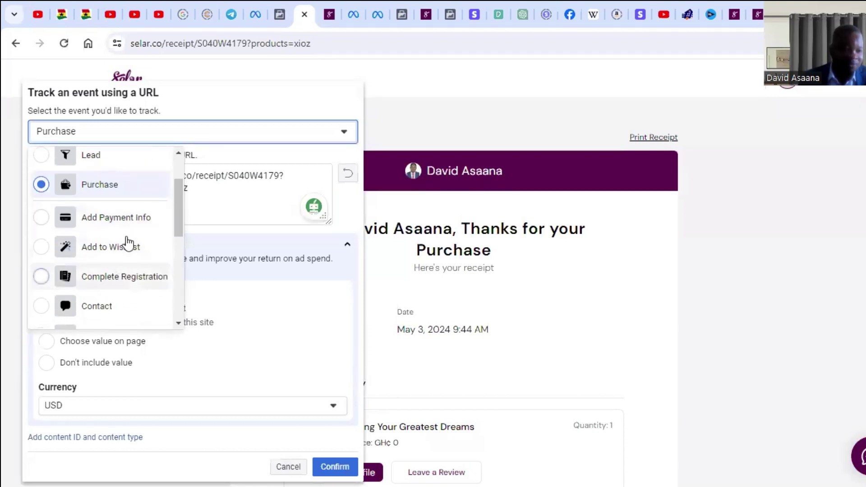
scroll(124, 288, down, 5)
scroll(143, 270, down, 4)
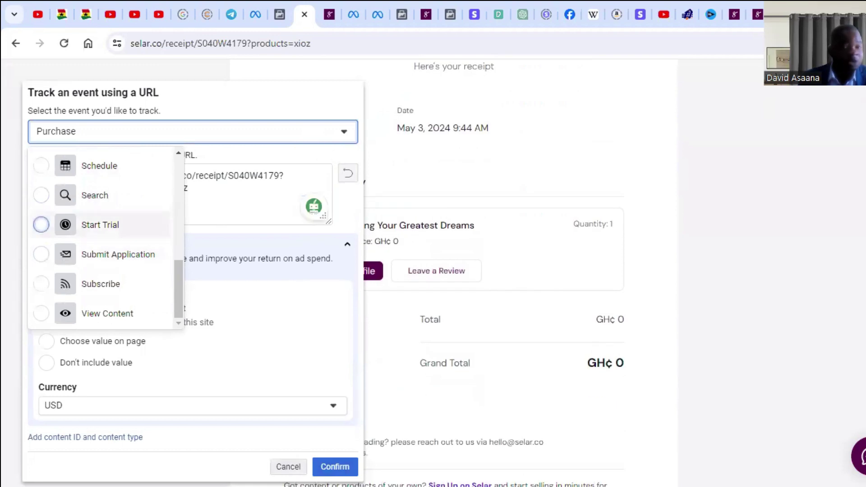
click(287, 466)
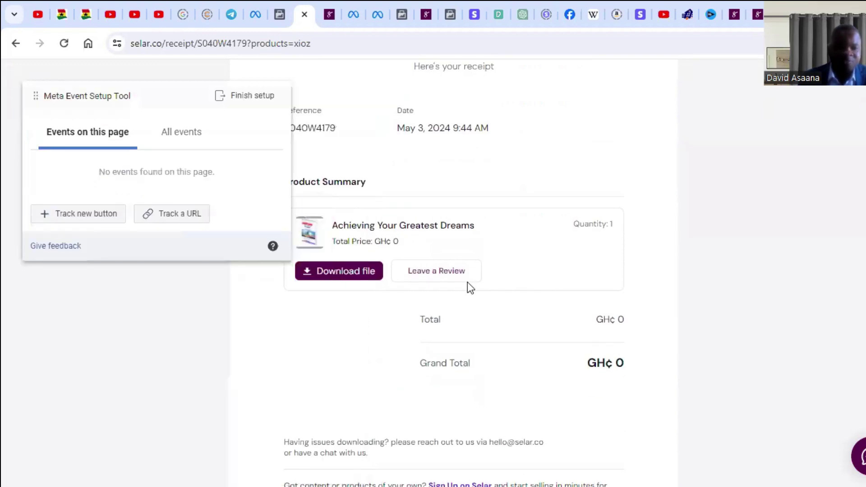